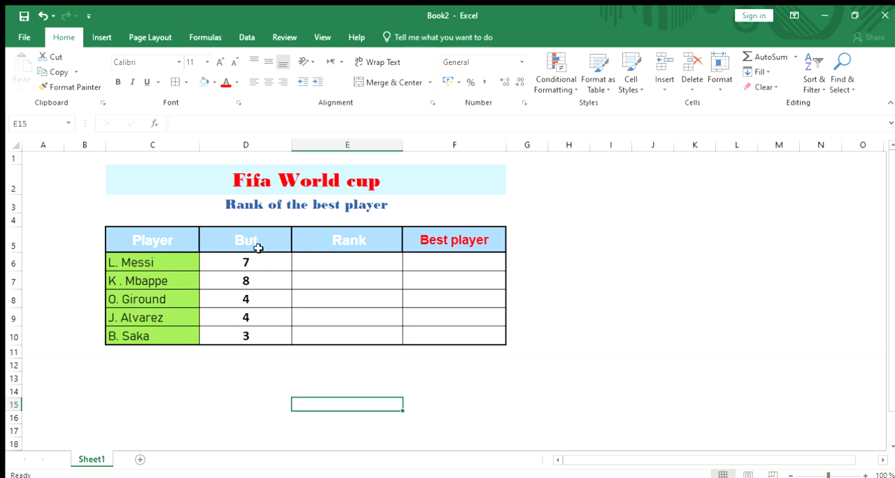
# - Start a RANK formula in cell E6 with D6 as the number and D6:D10 as the comparison range
pyautogui.click(323, 257)
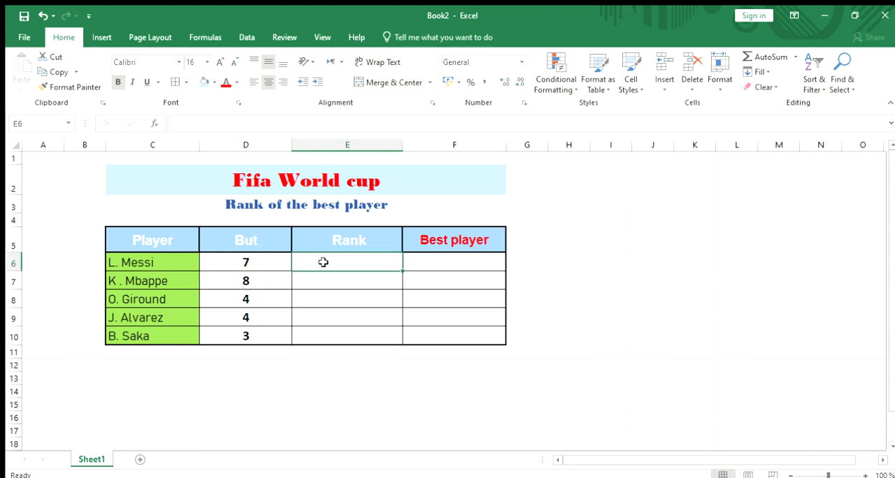
pyautogui.doubleClick(325, 265)
pyautogui.write('=')
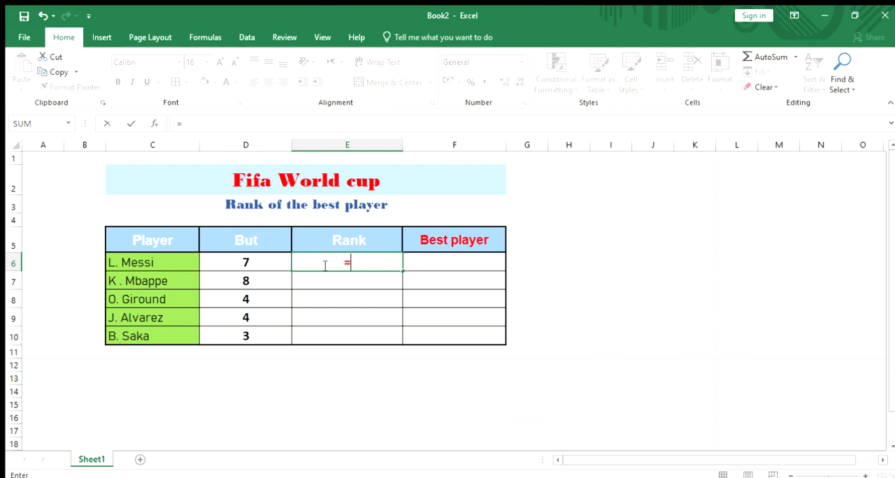
pyautogui.write('Rank(')
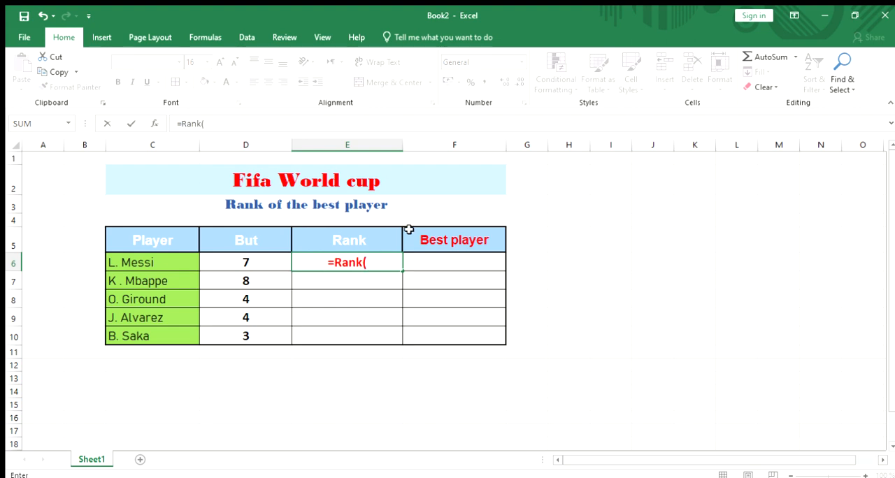
pyautogui.click(257, 262)
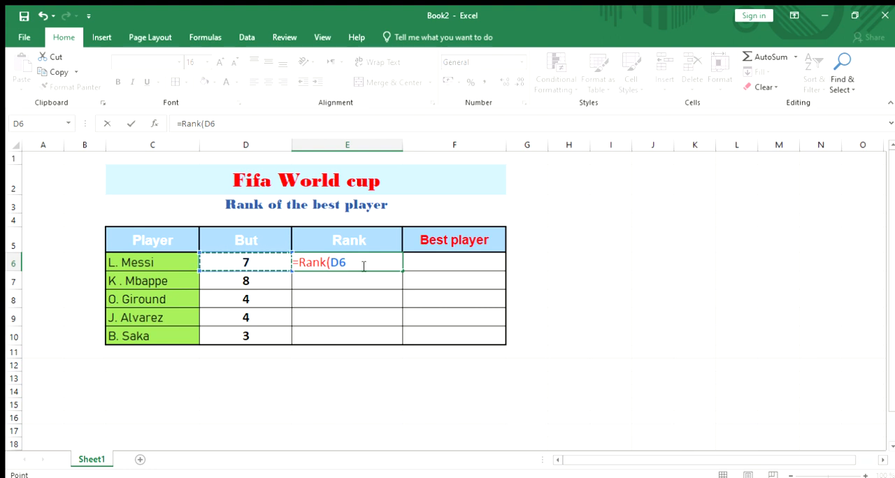
pyautogui.write(';')
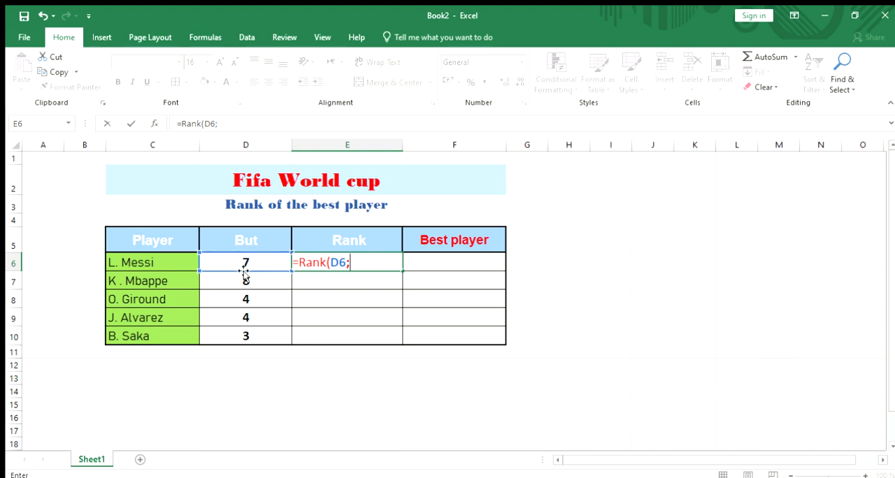
pyautogui.click(270, 297)
pyautogui.moveTo(267, 293); pyautogui.dragTo(261, 332)
pyautogui.click(261, 264)
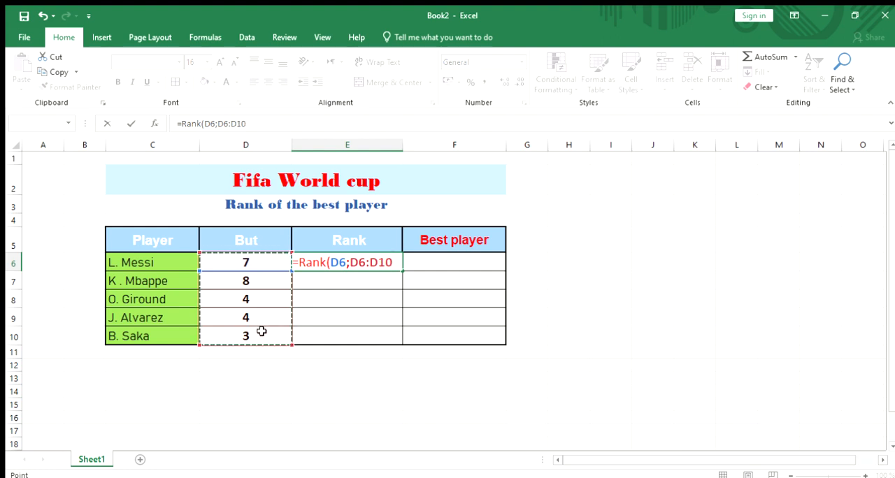
# - Make the range in the E6 formula absolute as $D$6:$D$10 and enter the formula
pyautogui.click(371, 263)
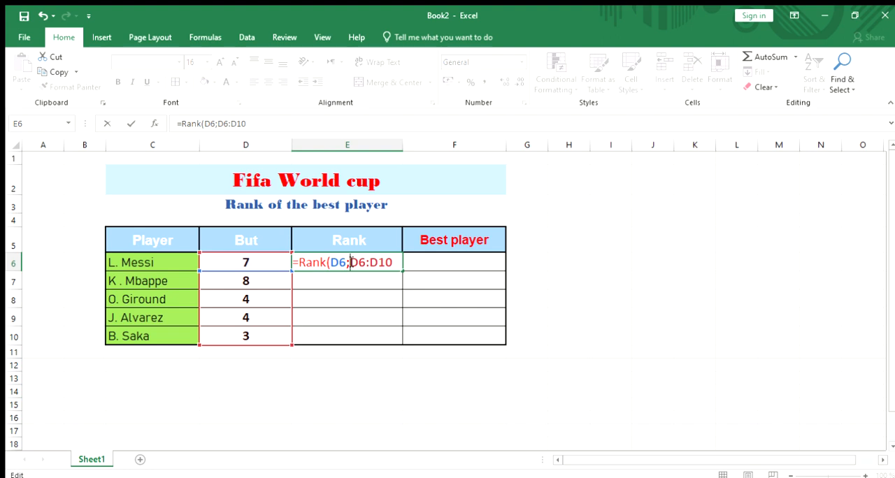
pyautogui.click(351, 262)
pyautogui.write('$')
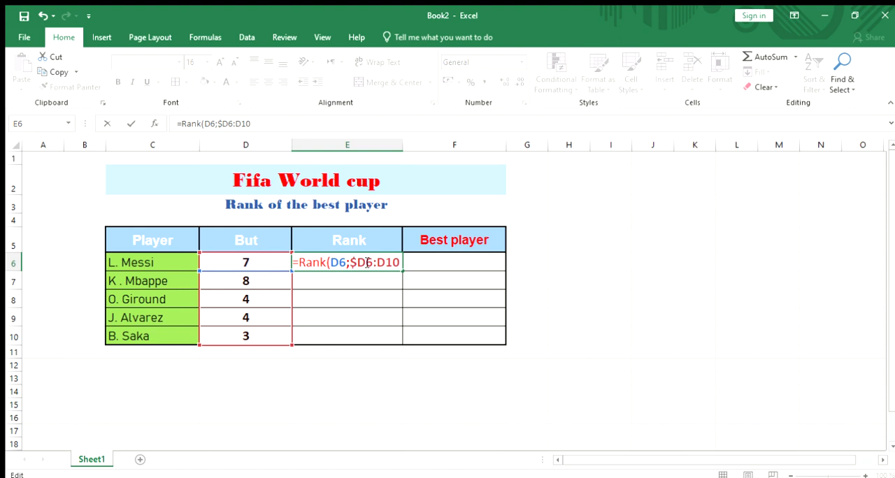
pyautogui.click(365, 263)
pyautogui.write('$D')
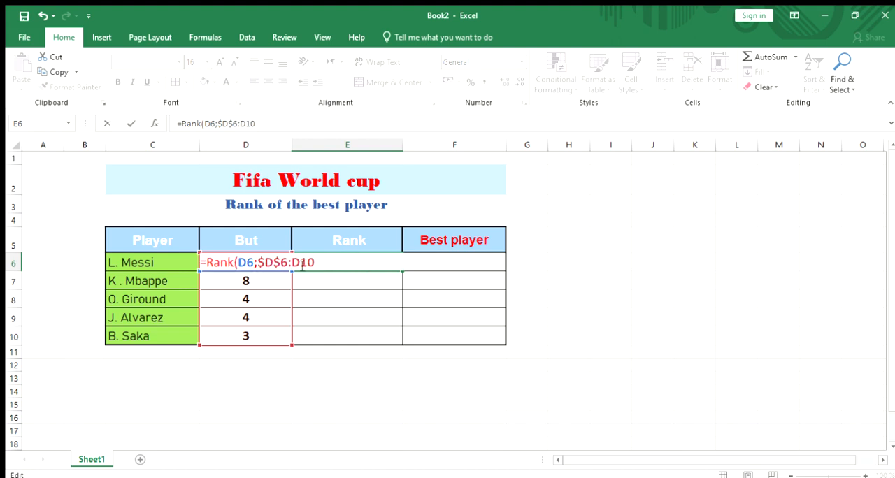
pyautogui.write('$')
pyautogui.press('Right')
pyautogui.write('$')
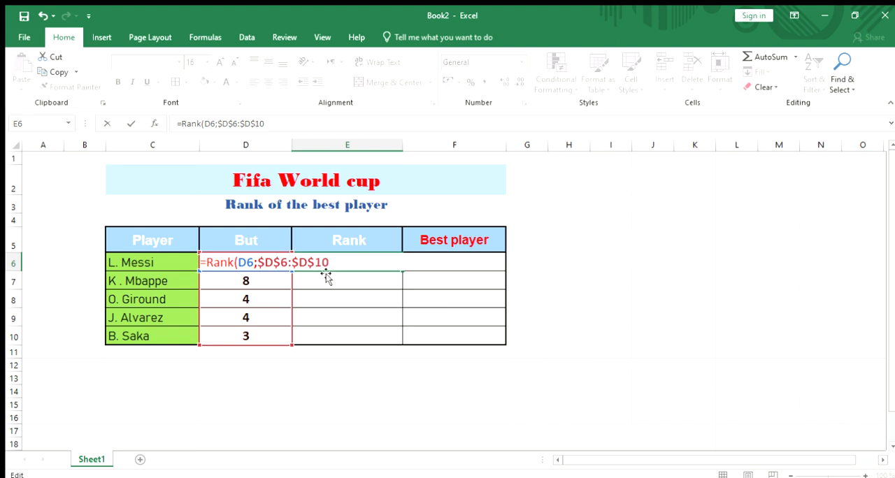
pyautogui.press('Return')
# - Add the order argument 0 to the RANK formula in E6, giving =RANK(D6;$D$6:$D$10;0)
pyautogui.click(357, 262)
pyautogui.doubleClick(358, 262)
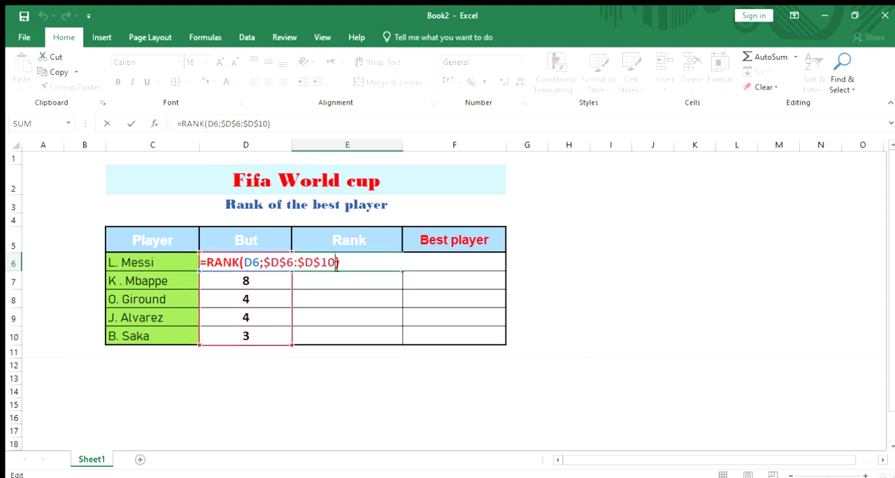
pyautogui.write(';')
pyautogui.write('0')
pyautogui.press('Return')
# - Fill the RANK formula from E6 down to E10 and check the copied formula in E7
pyautogui.click(340, 261)
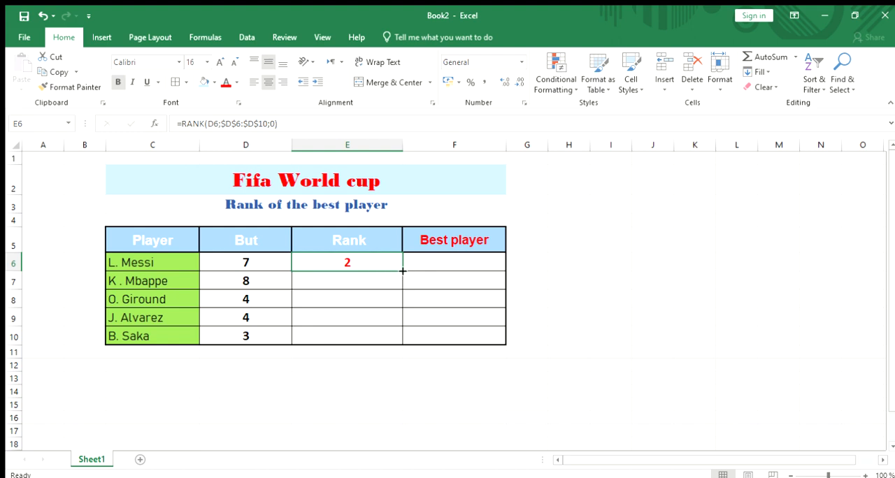
pyautogui.moveTo(402, 270); pyautogui.dragTo(402, 342)
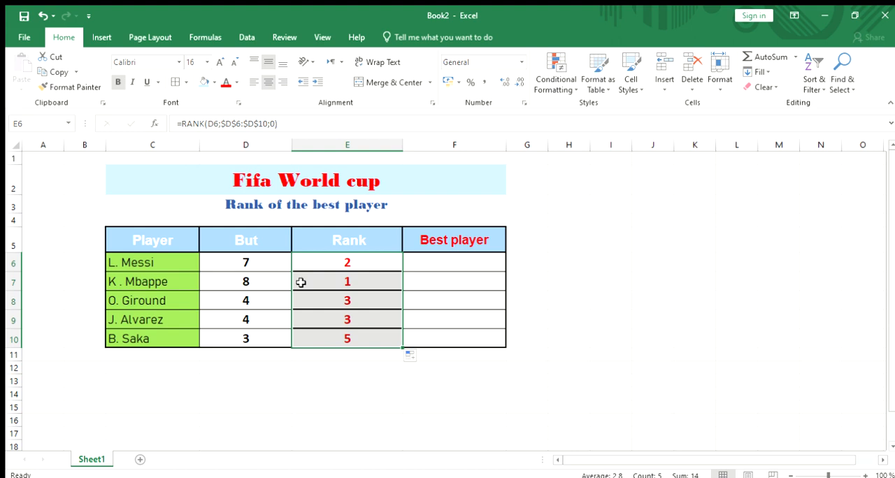
pyautogui.click(325, 284)
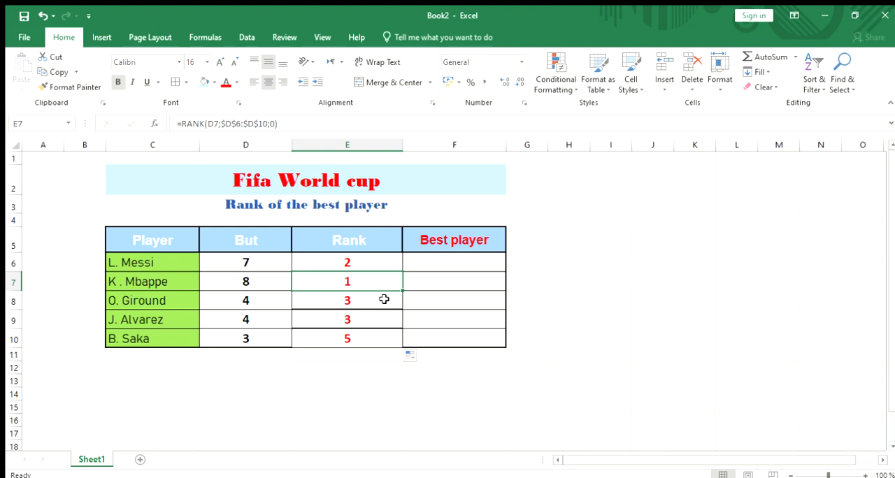
# - Start an IF formula in cell F6 that tests whether D6 is greater than 7
pyautogui.click(430, 261)
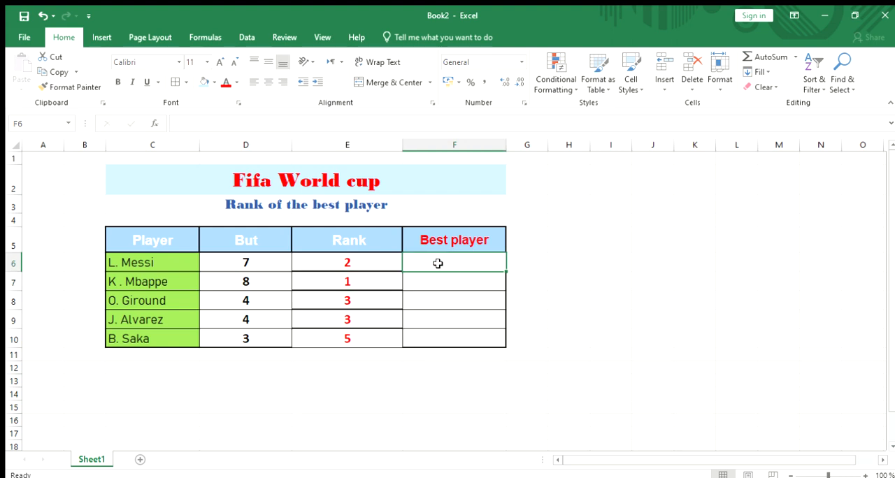
pyautogui.doubleClick(438, 263)
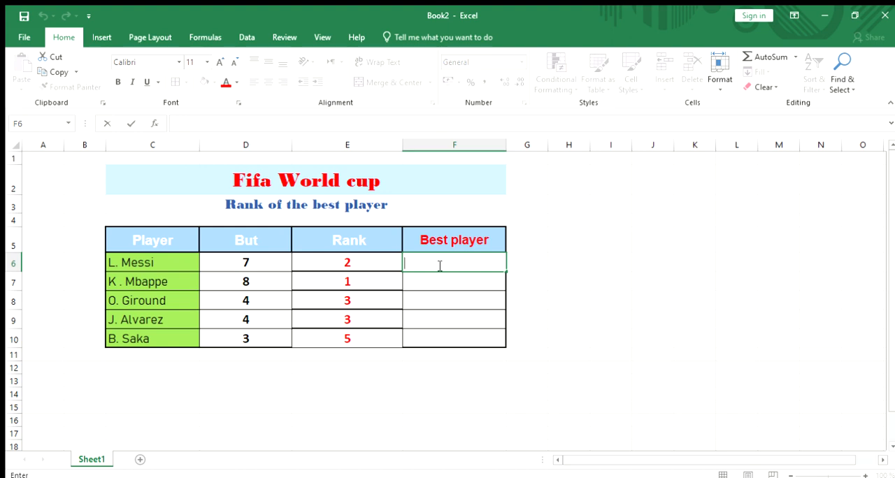
pyautogui.write('i')
pyautogui.press('BackSpace')
pyautogui.write('=if(')
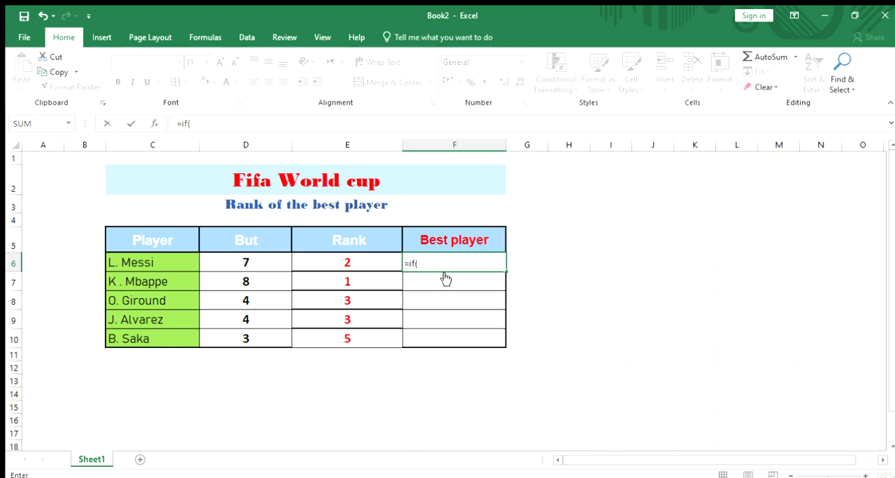
pyautogui.click(253, 262)
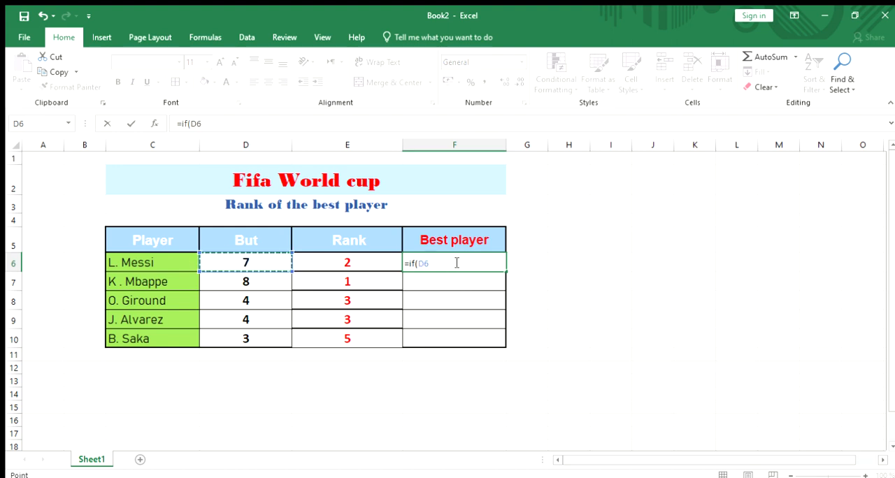
pyautogui.write('>')
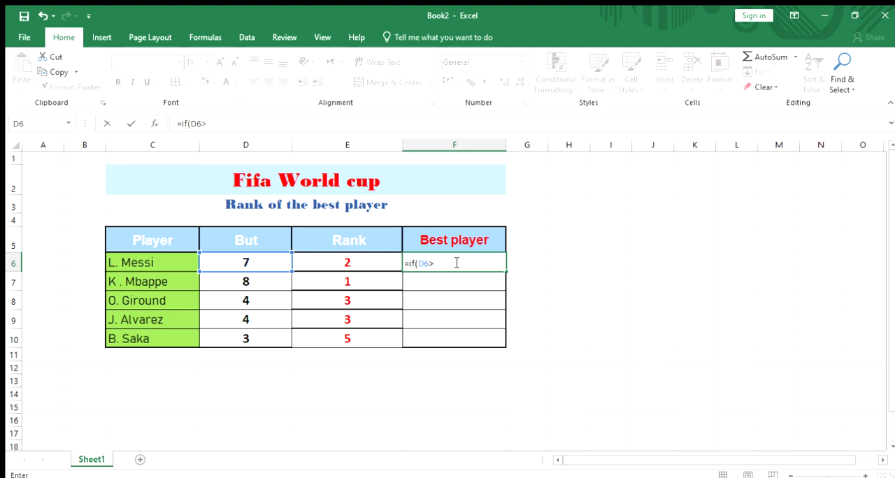
pyautogui.write('7;"Best player')
# - Complete the F6 formula so it returns "Best player" if true and "Not the best player" if false
pyautogui.write('";"not')
pyautogui.write('th')
pyautogui.press('BackSpace')
pyautogui.press('BackSpace')
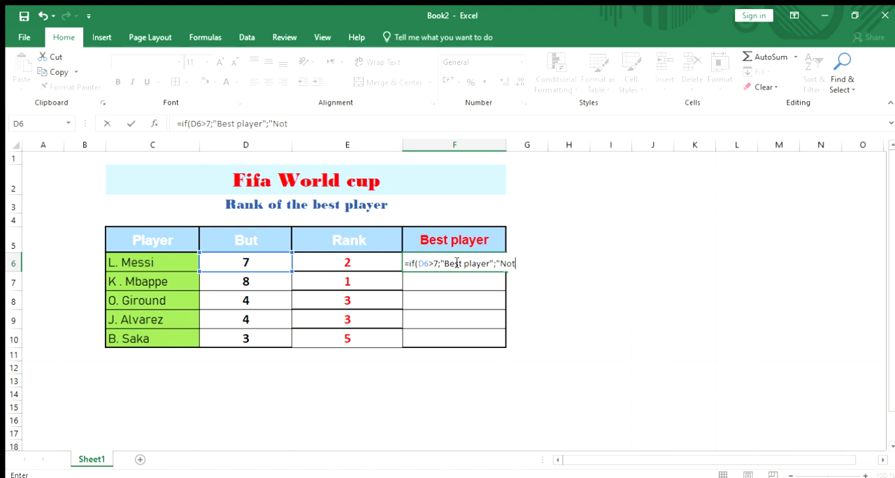
pyautogui.write('e best player')
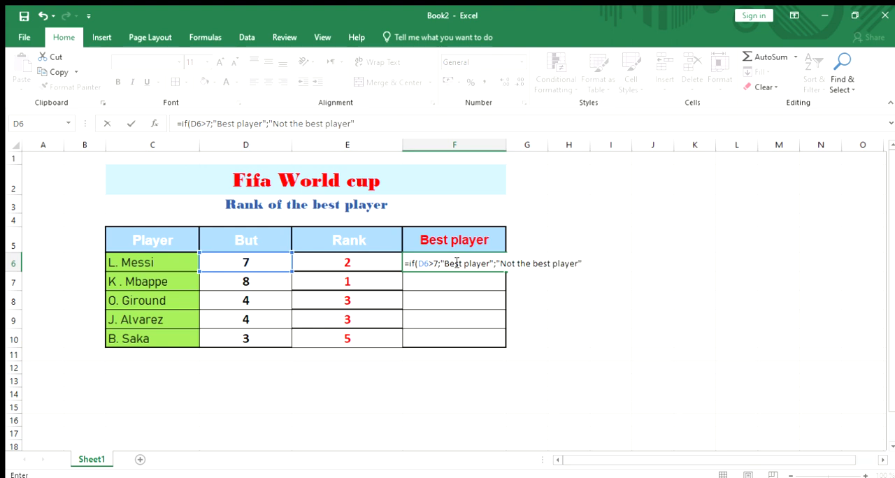
pyautogui.write('")')
pyautogui.press('Return')
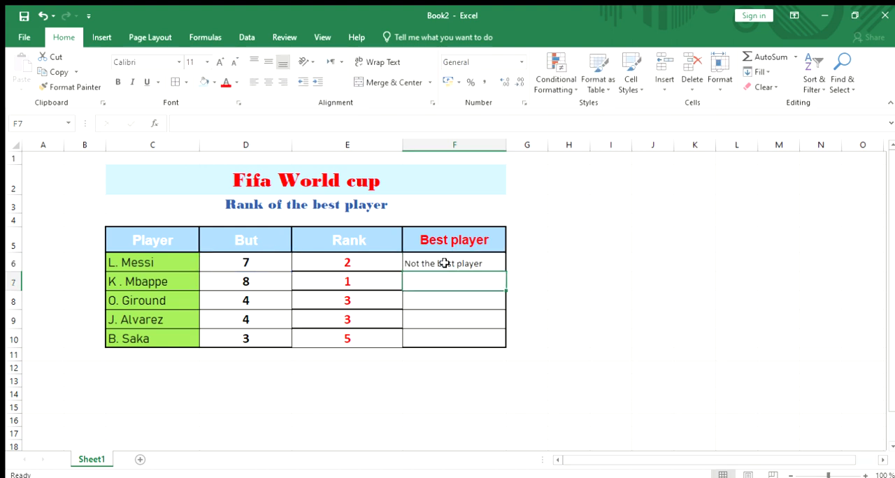
# - Fill the IF formula from F6 down to F10 in the Best player column
pyautogui.click(445, 262)
pyautogui.moveTo(505, 271); pyautogui.dragTo(501, 342)
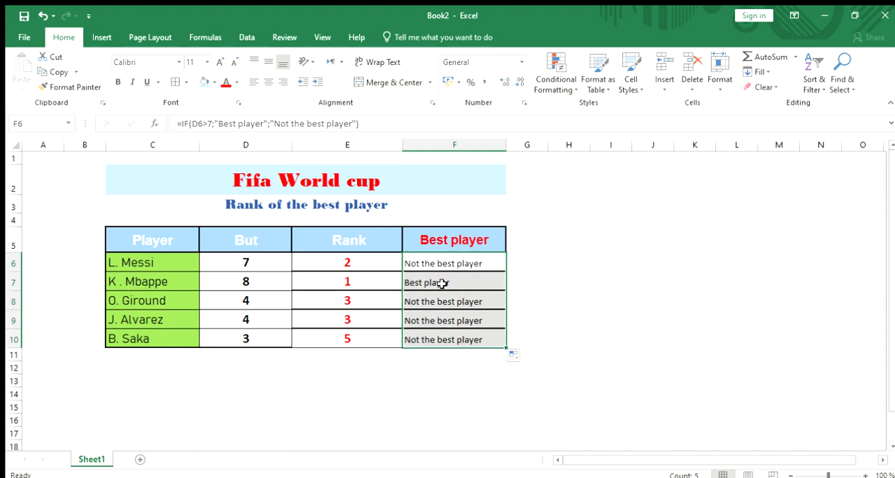
# - Centre the results in F6:F10 vertically and horizontally and make them bold
pyautogui.click(468, 265)
pyautogui.moveTo(463, 264); pyautogui.dragTo(458, 338)
pyautogui.click(268, 62)
pyautogui.click(269, 81)
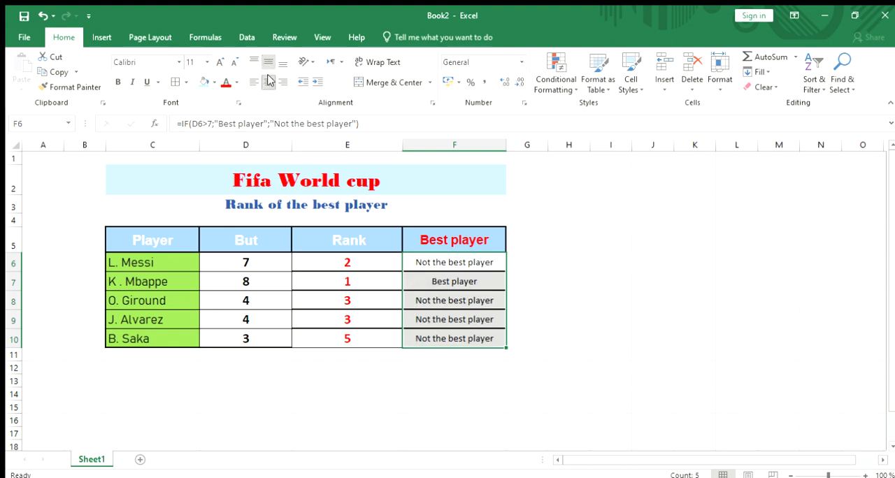
pyautogui.click(118, 81)
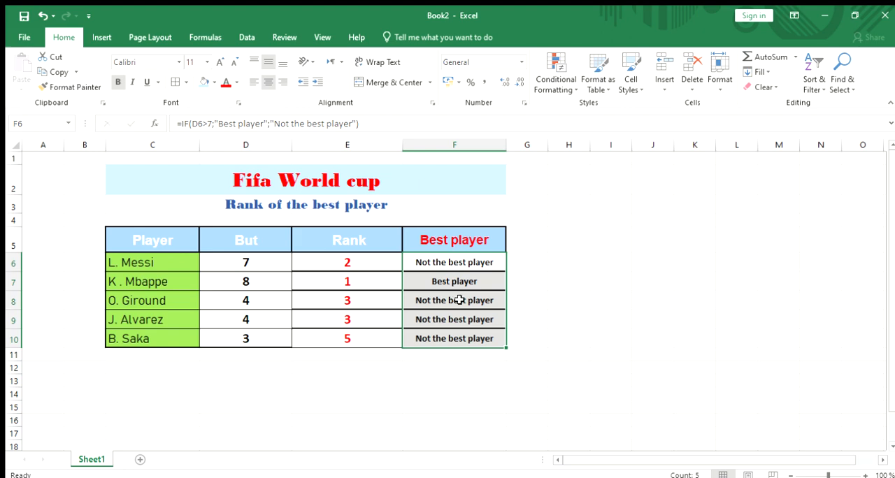